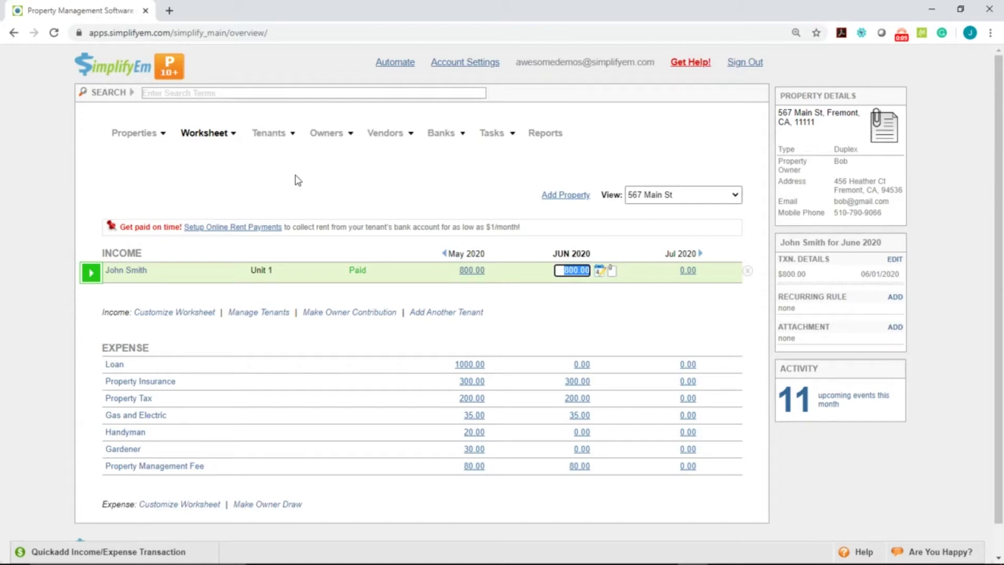
# Bring up the Tenants > Bulk Actions submenu with its Generate Late Rent Notices option.
pyautogui.moveTo(282, 134)
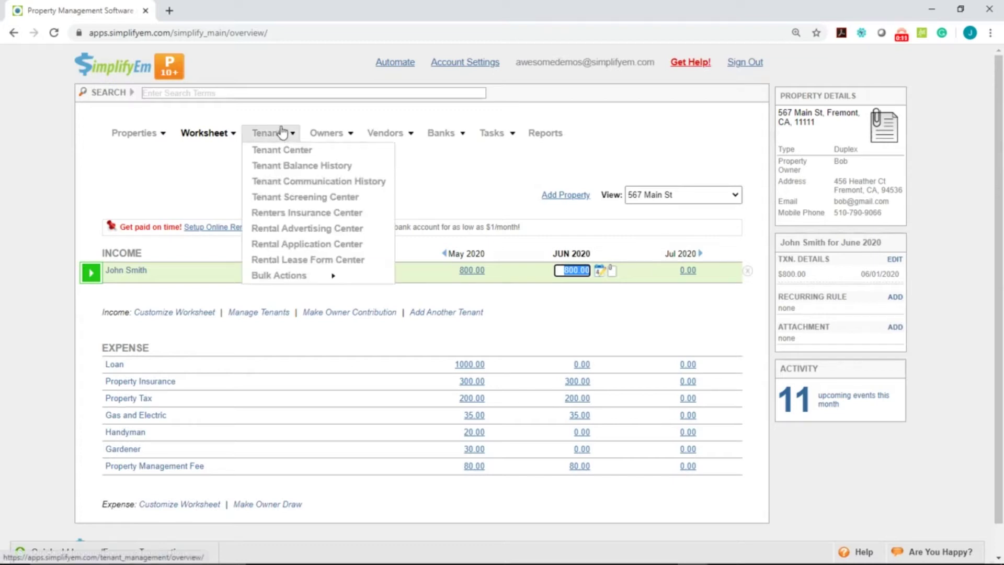
pyautogui.moveTo(308, 280)
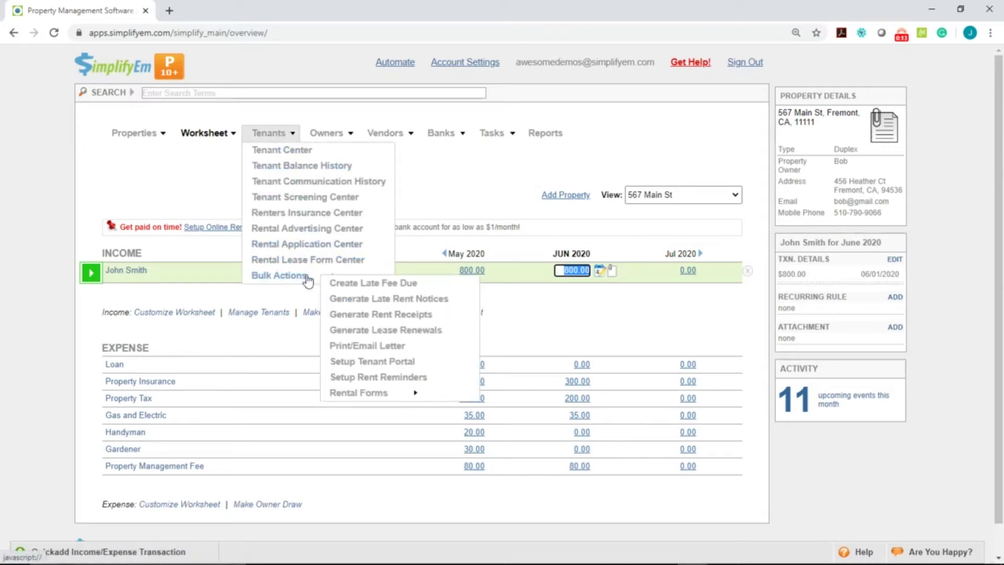
# Open Generate Late Rent Notices, show the message text, and keep the Default Message template.
pyautogui.click(363, 301)
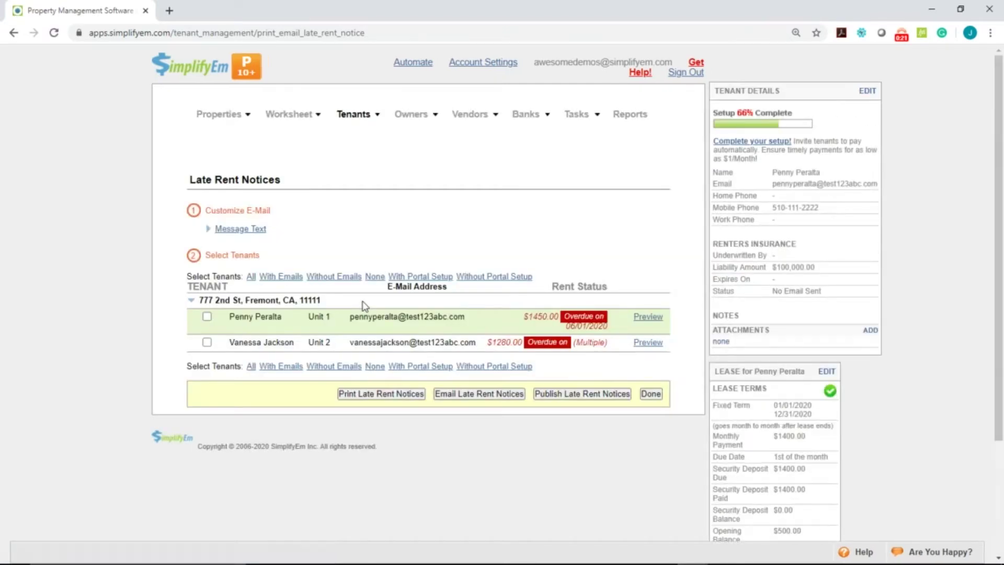
pyautogui.click(258, 230)
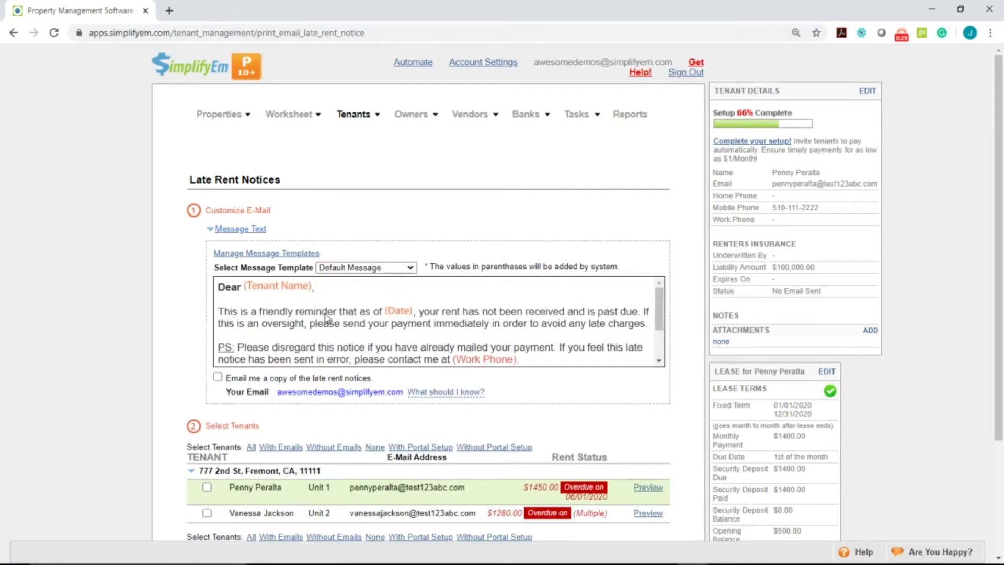
pyautogui.click(294, 257)
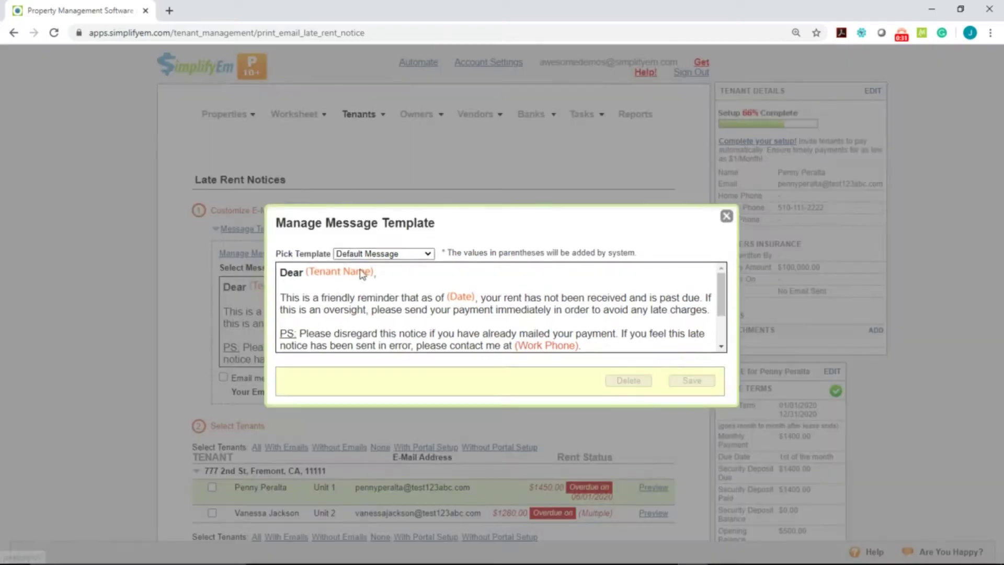
pyautogui.click(386, 254)
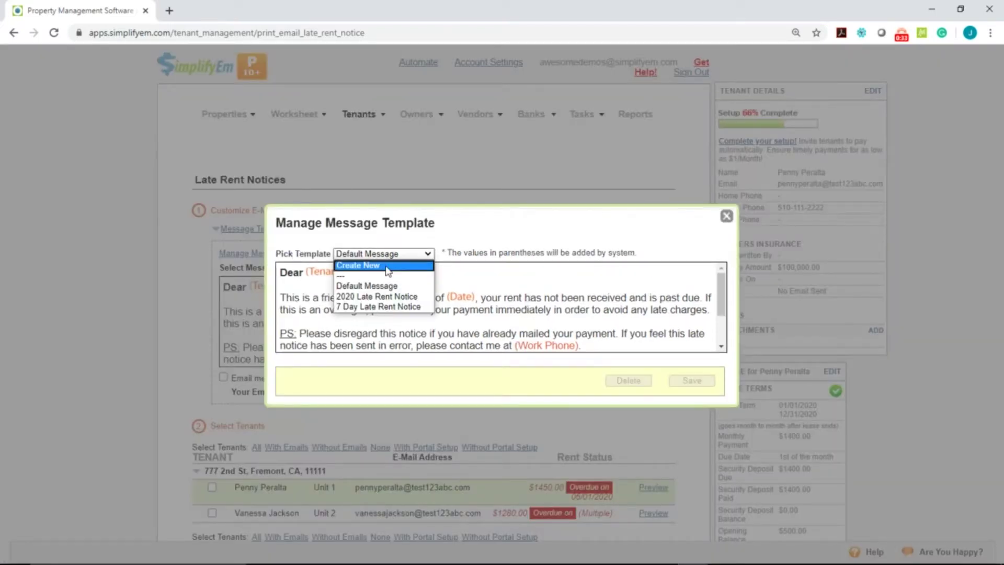
pyautogui.click(727, 216)
pyautogui.click(726, 216)
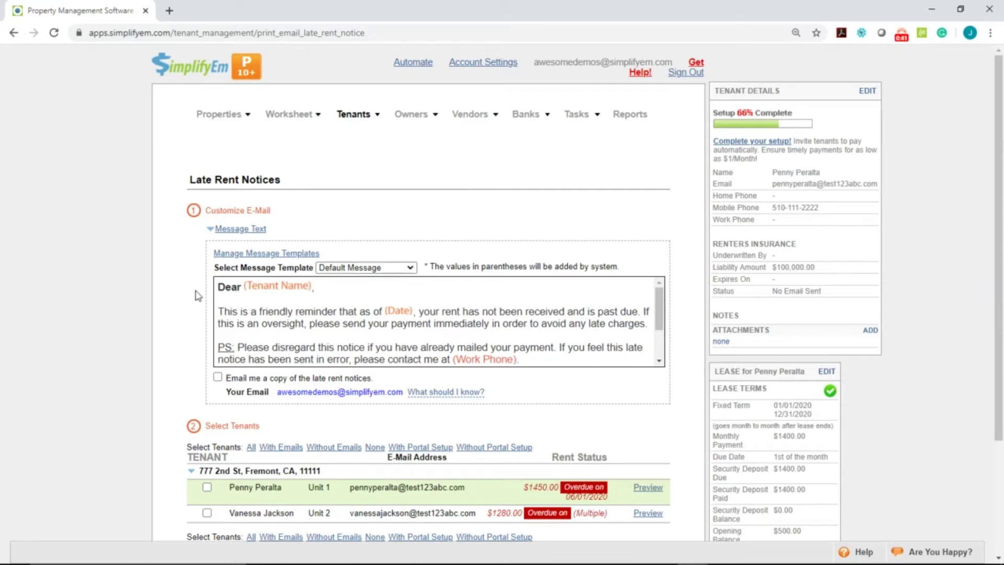
# Leave the email-myself copy off and select both tenants with email addresses for notices.
pyautogui.scroll(-3, 153, 293)
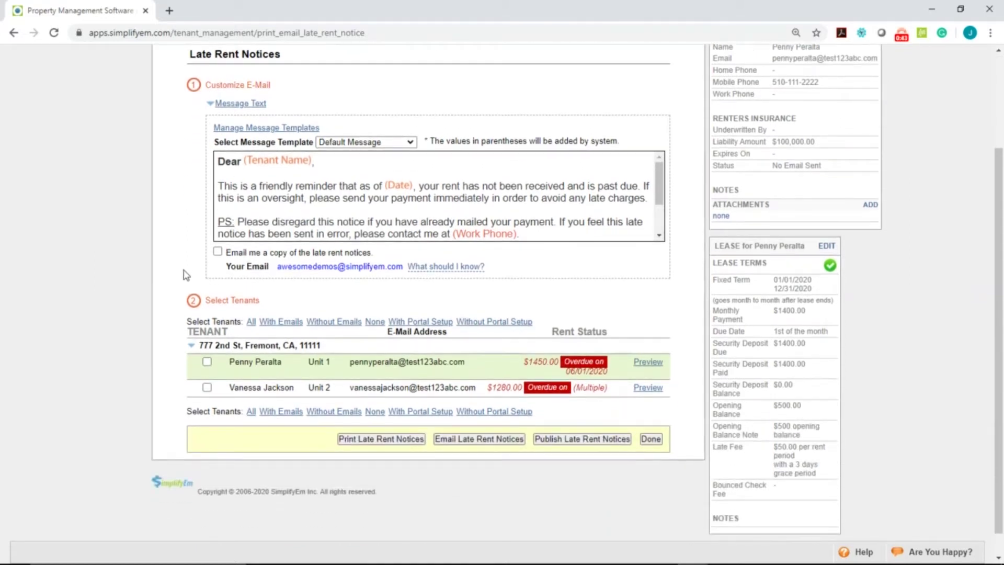
pyautogui.click(217, 253)
pyautogui.click(218, 253)
pyautogui.scroll(-1, 161, 278)
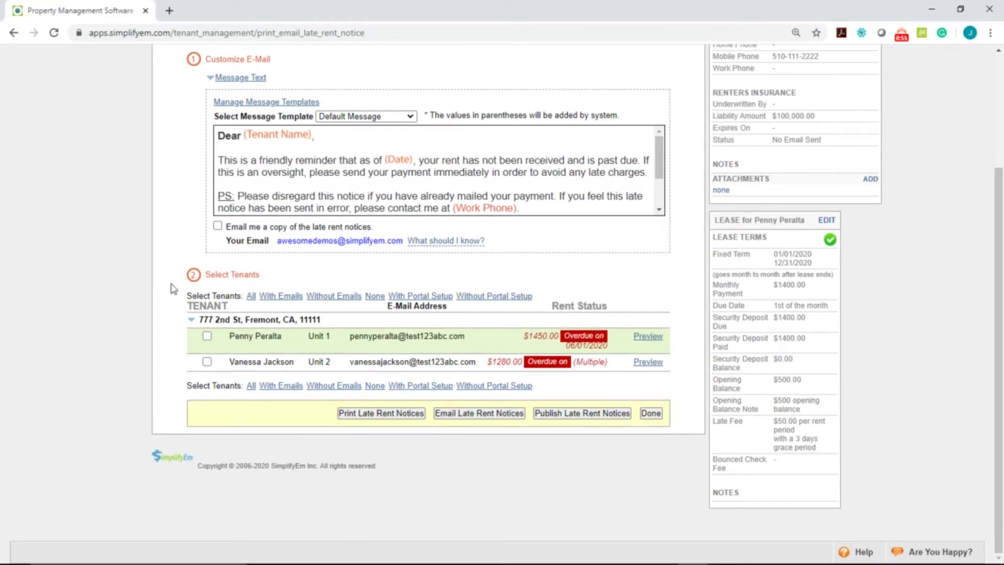
pyautogui.click(208, 338)
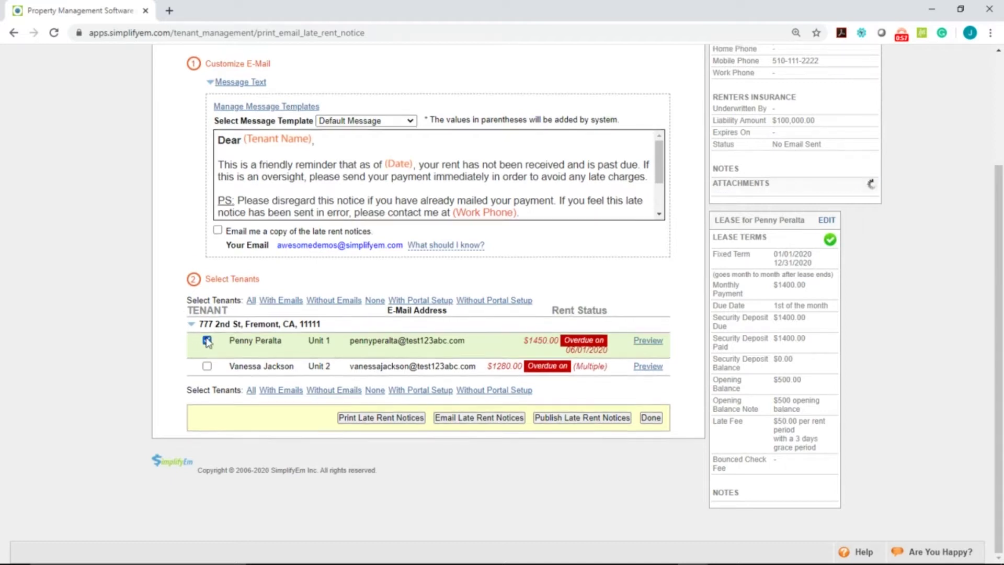
pyautogui.click(208, 338)
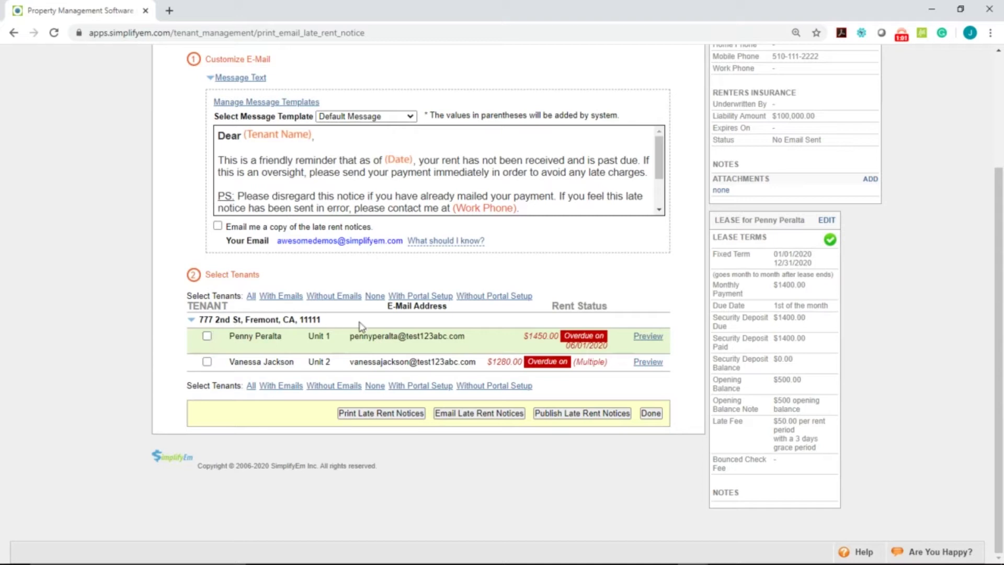
pyautogui.click(266, 299)
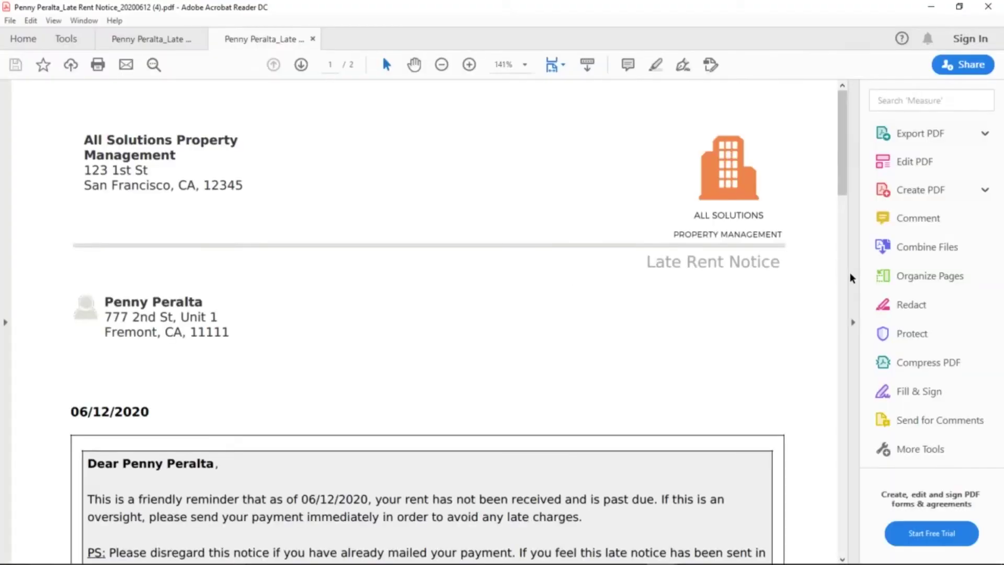
# Zoom the late rent notice PDF to 125% and scroll through it.
pyautogui.click(442, 65)
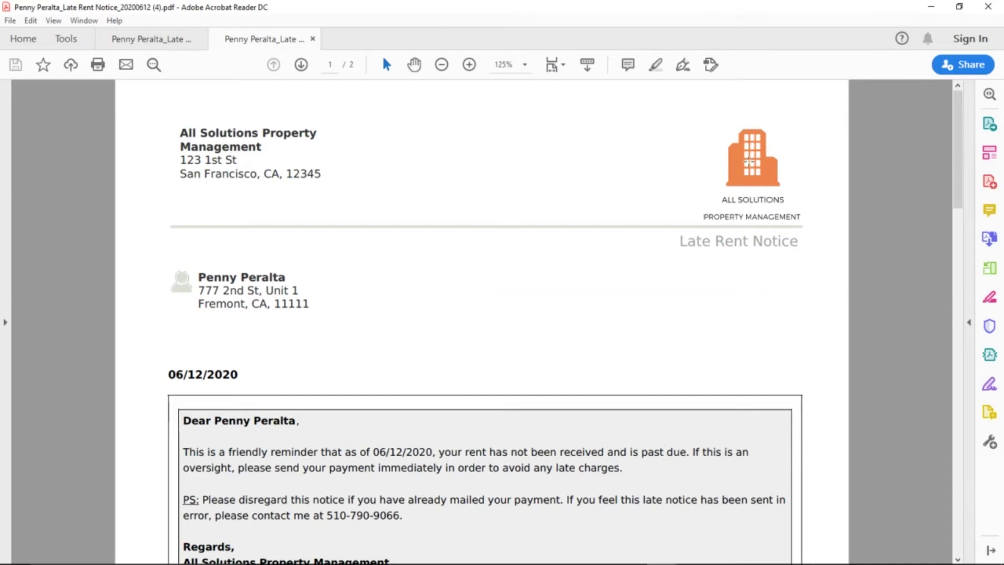
pyautogui.scroll(-3, 372, 289)
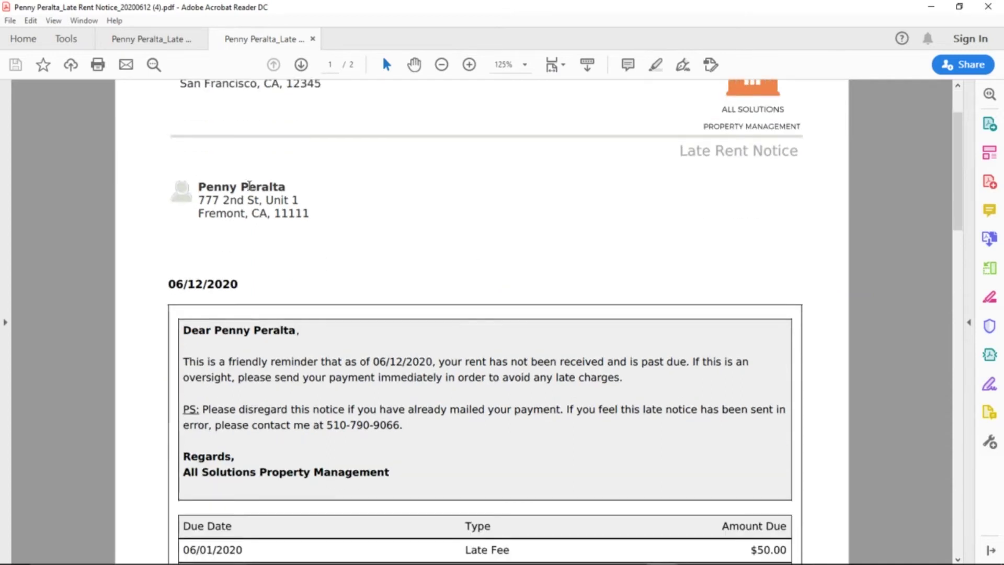
pyautogui.scroll(-4, 237, 210)
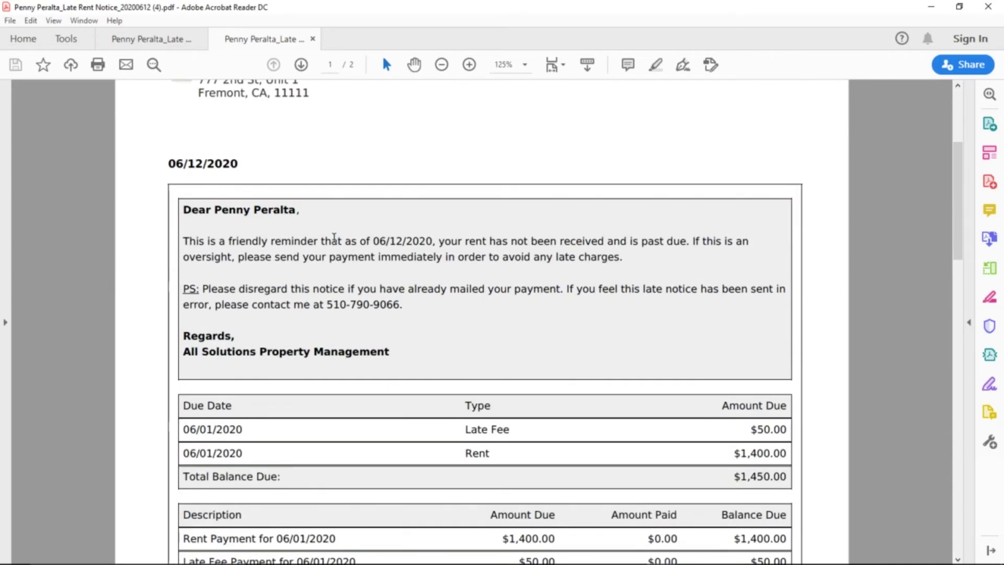
pyautogui.moveTo(321, 241); pyautogui.dragTo(411, 289)
pyautogui.click(428, 290)
pyautogui.scroll(-5, 459, 307)
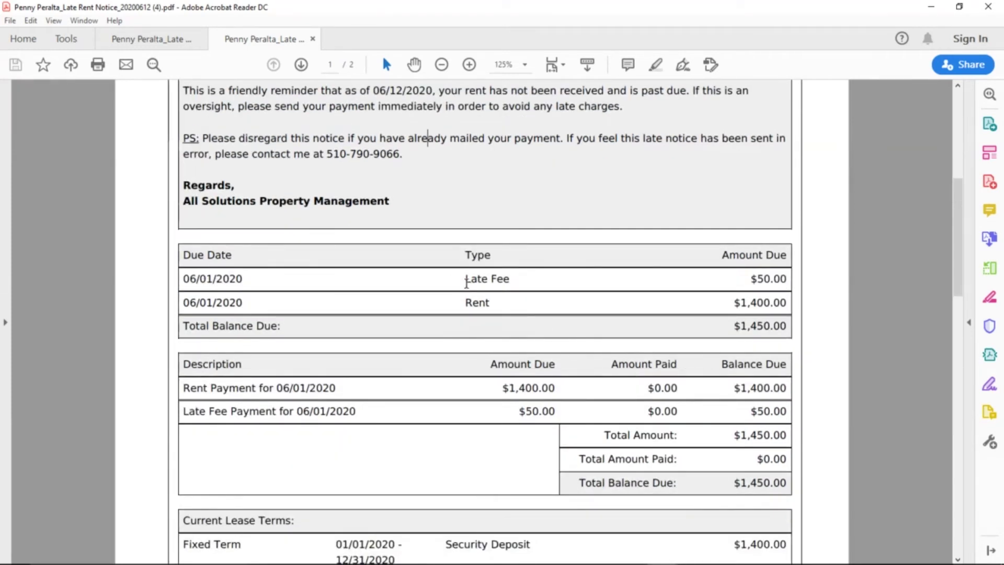
# Highlight the Late Fee charge, unpaid rent figures, and the $1,450.00 total balance.
pyautogui.moveTo(465, 279); pyautogui.dragTo(509, 285)
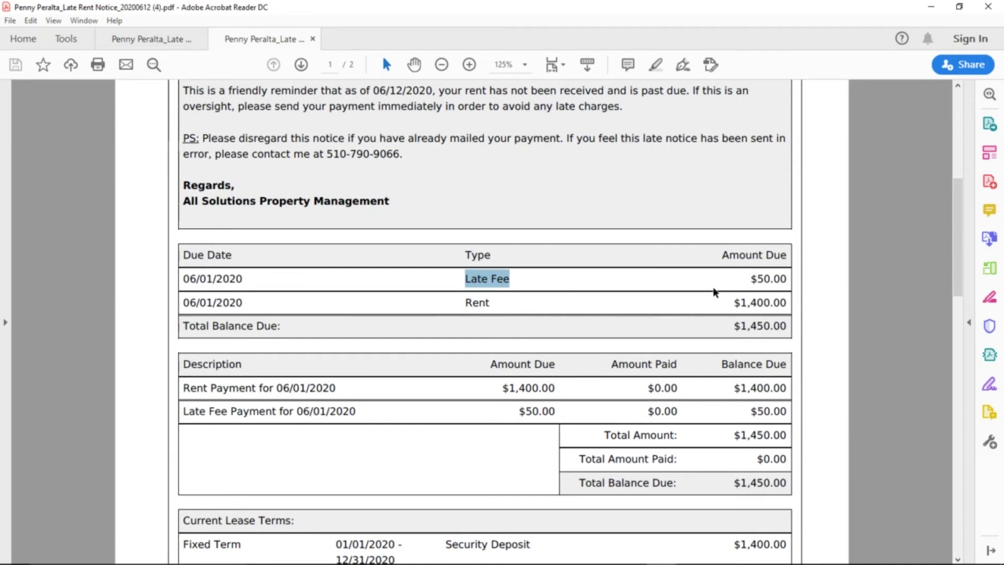
pyautogui.scroll(-3, 701, 282)
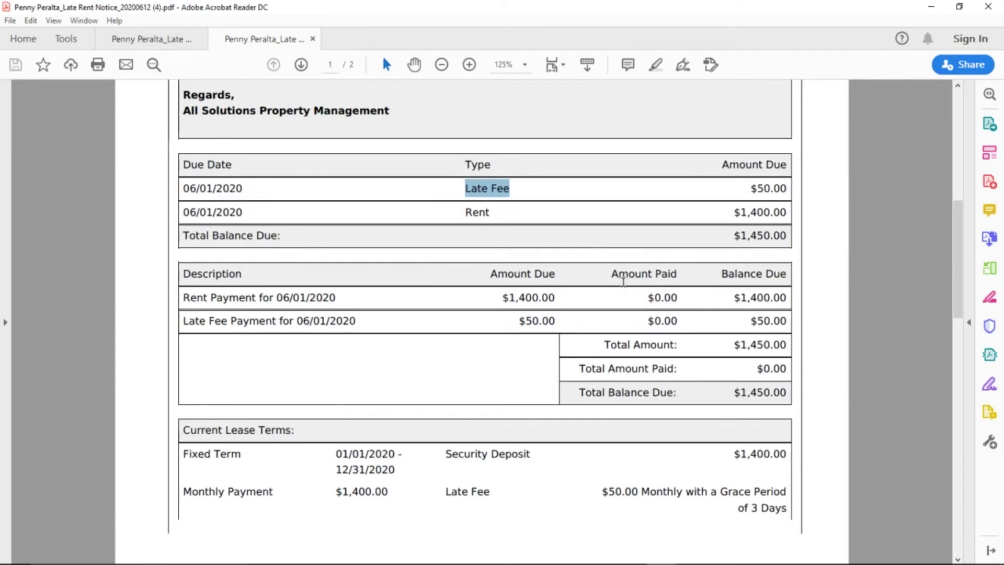
pyautogui.moveTo(612, 275); pyautogui.dragTo(669, 298)
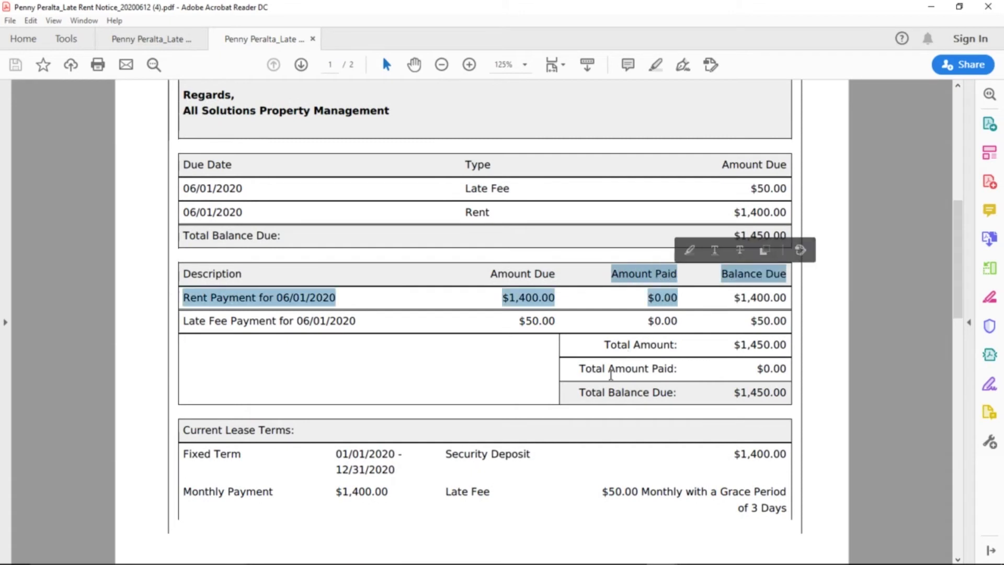
pyautogui.moveTo(580, 392); pyautogui.dragTo(765, 408)
pyautogui.click(931, 8)
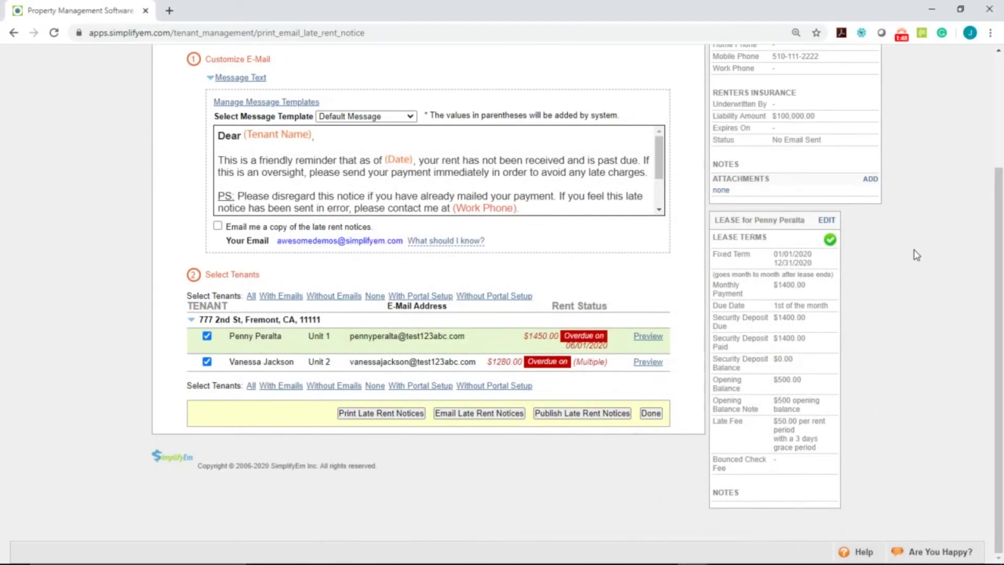
pyautogui.scroll(3, 916, 255)
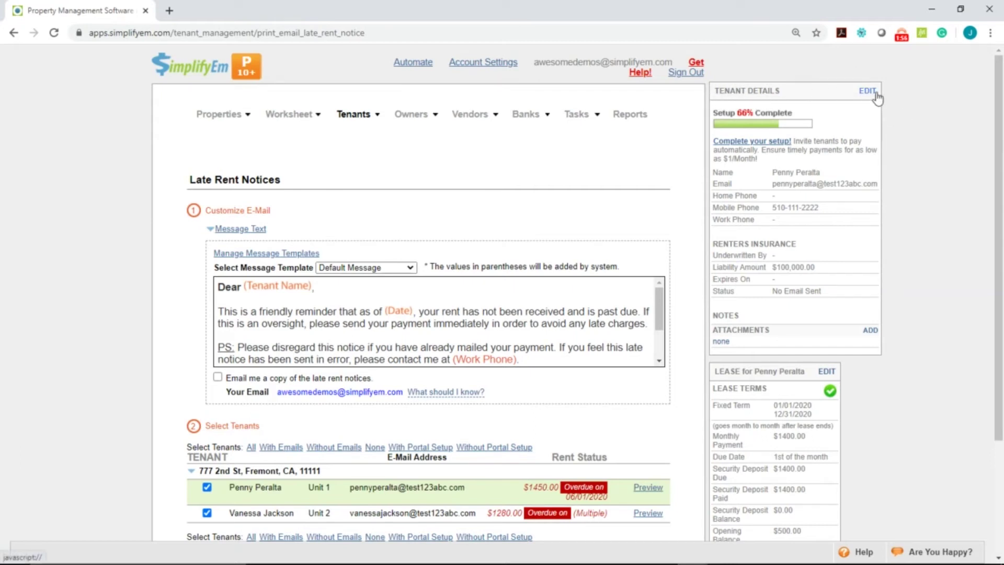
pyautogui.scroll(-3, 970, 267)
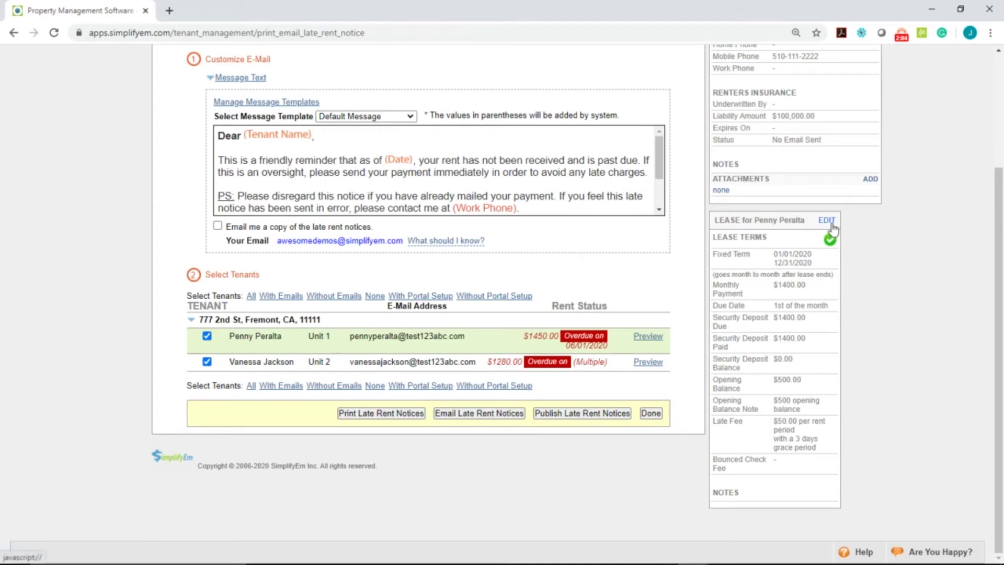
pyautogui.scroll(3, 724, 298)
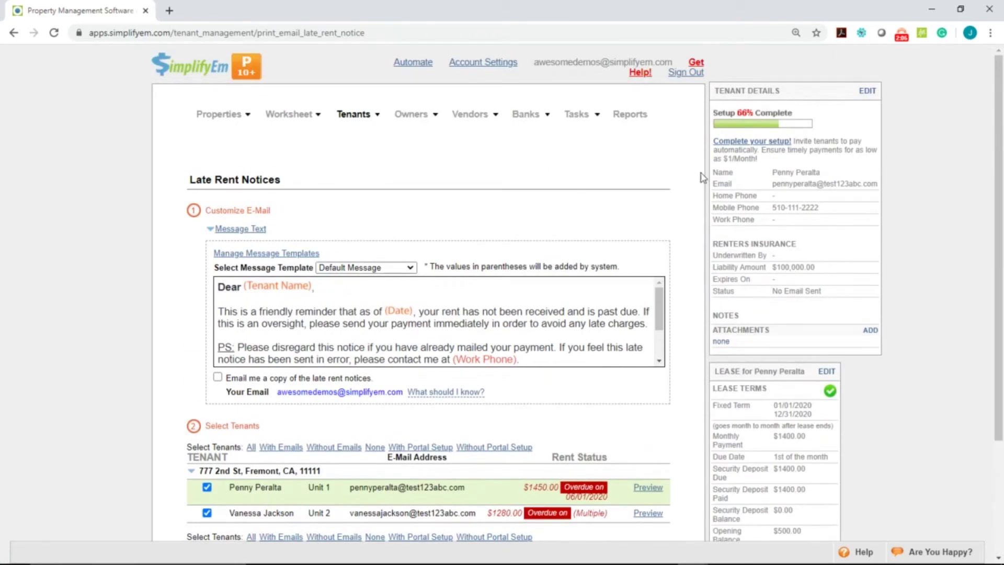
# Enable automatic late rent notices on day 5 of each month and save the rule.
pyautogui.click(413, 65)
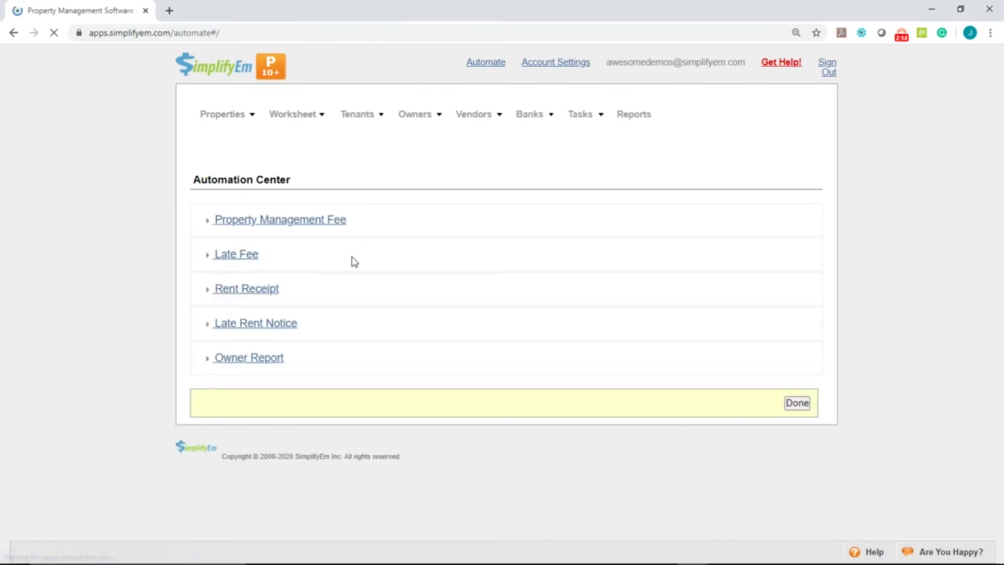
pyautogui.click(228, 328)
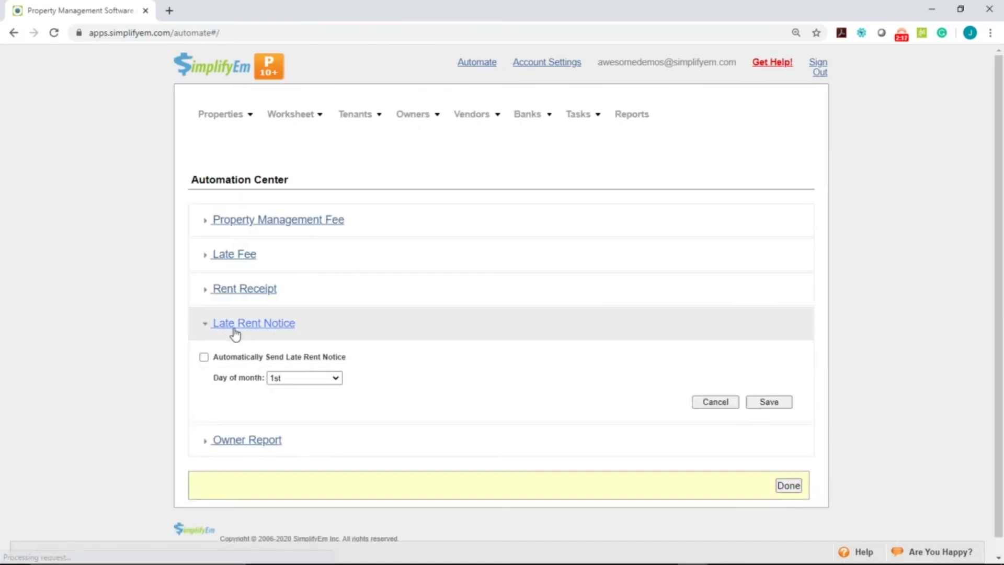
pyautogui.click(204, 360)
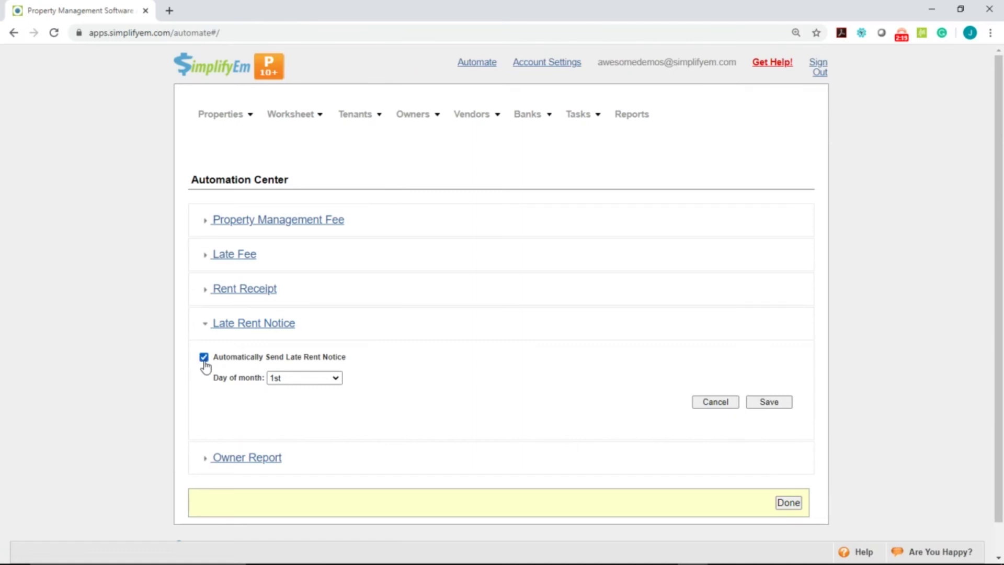
pyautogui.click(294, 379)
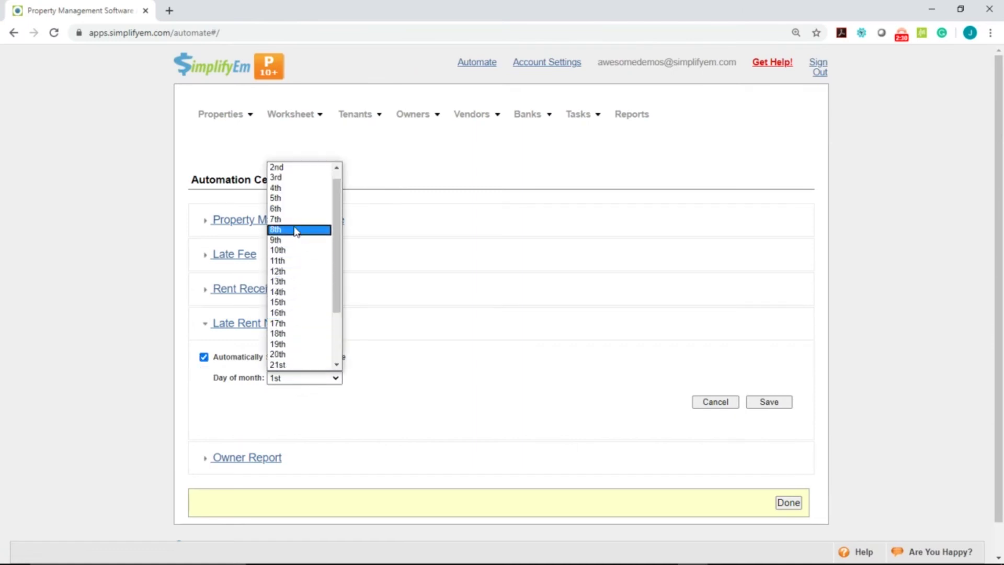
pyautogui.click(288, 198)
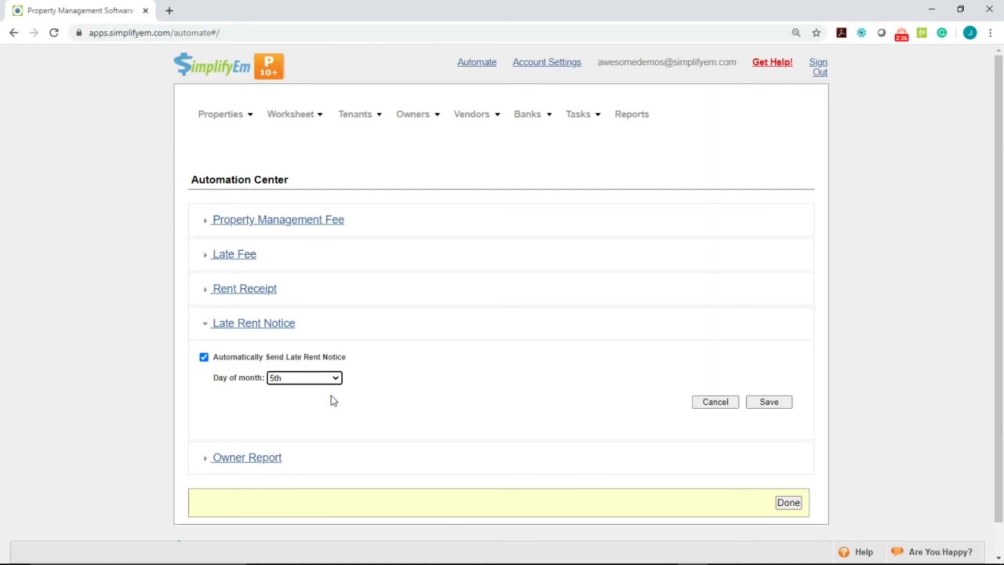
pyautogui.click(781, 410)
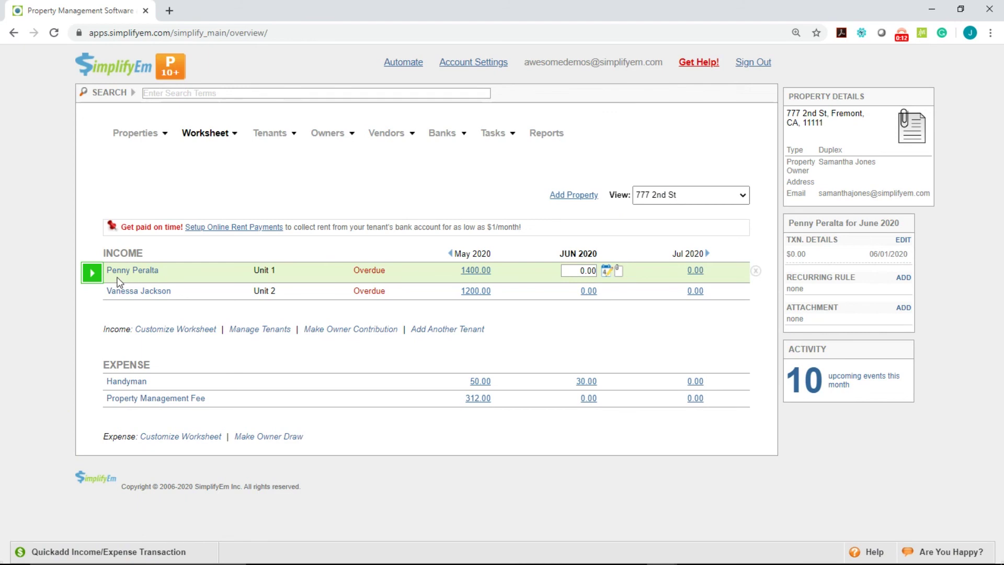
# Expand the Unit 1 tenant's worksheet row and reveal its Tenant Actions, including Late Rent Notice.
pyautogui.click(92, 277)
pyautogui.click(92, 273)
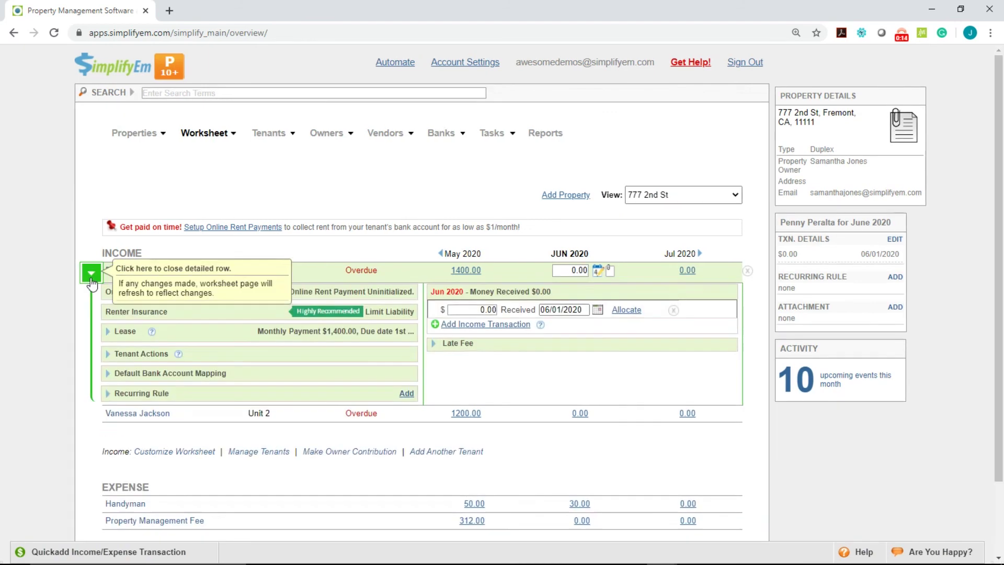
pyautogui.click(109, 357)
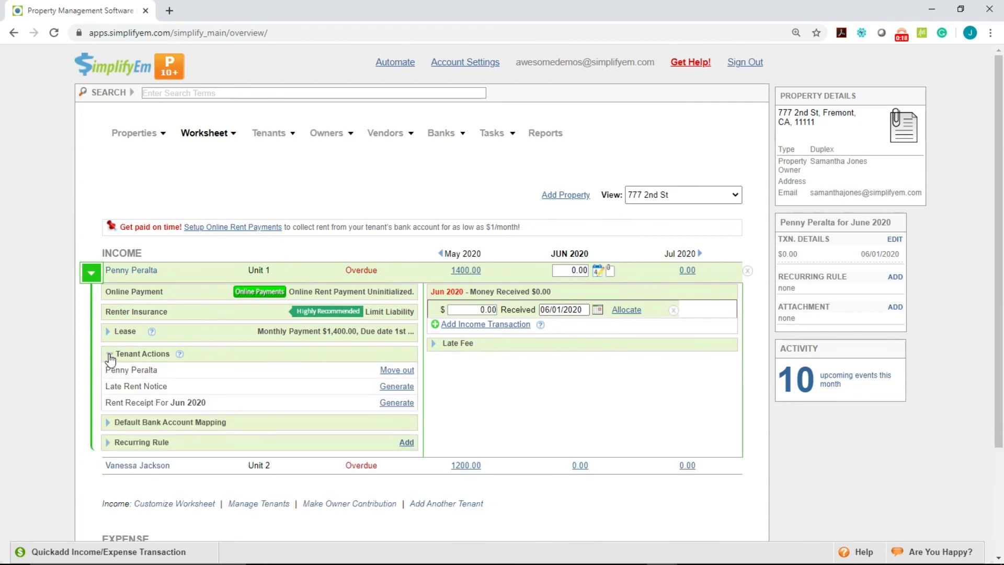